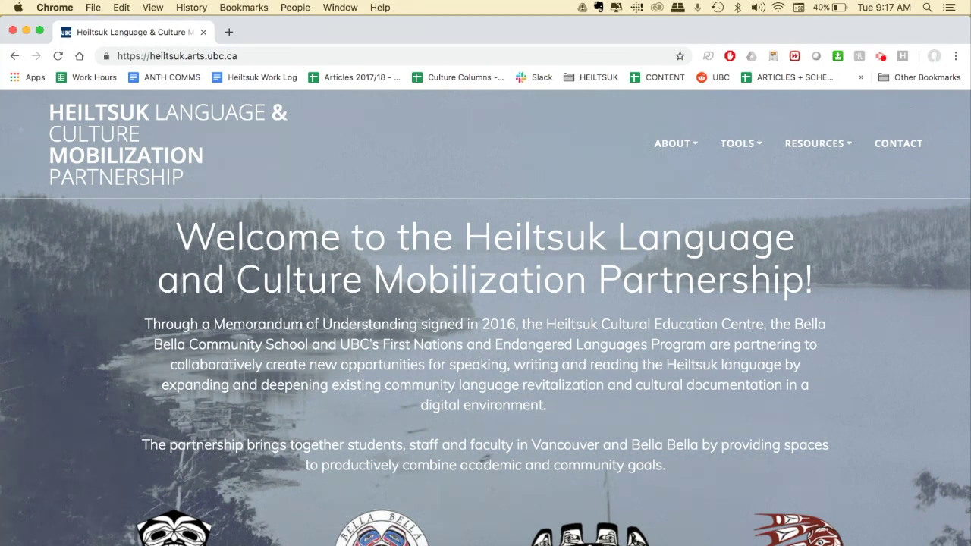
Check the installed OS X version in About This Mac, closing its window when done
click(19, 9)
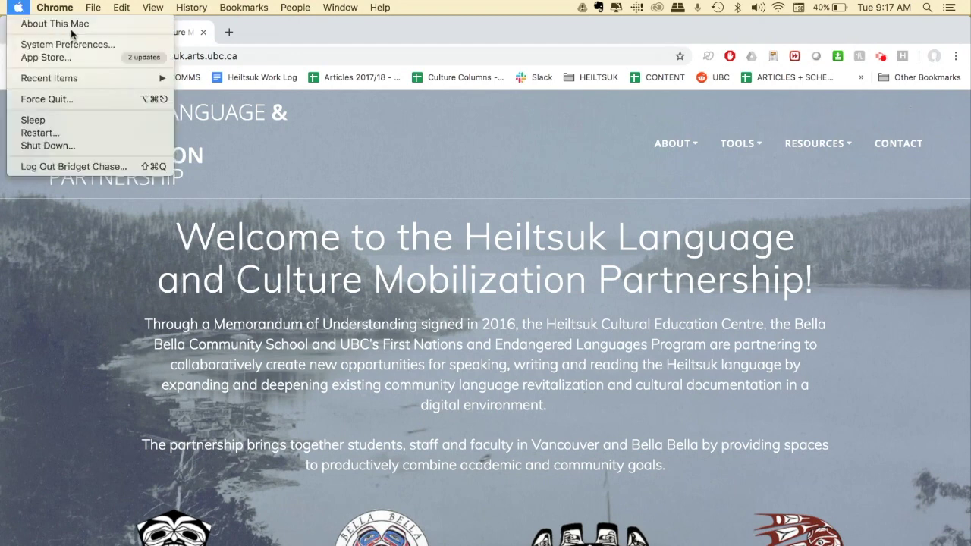
click(111, 29)
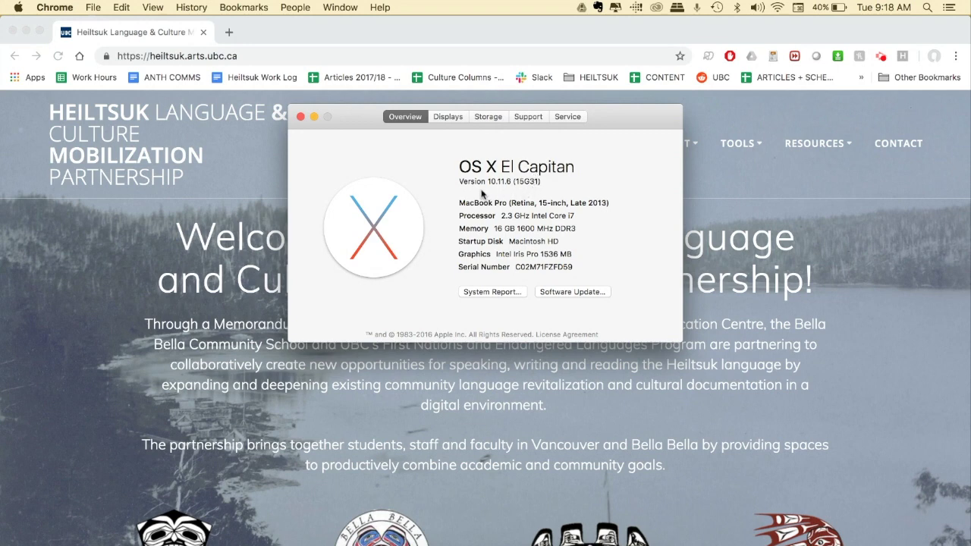
click(300, 118)
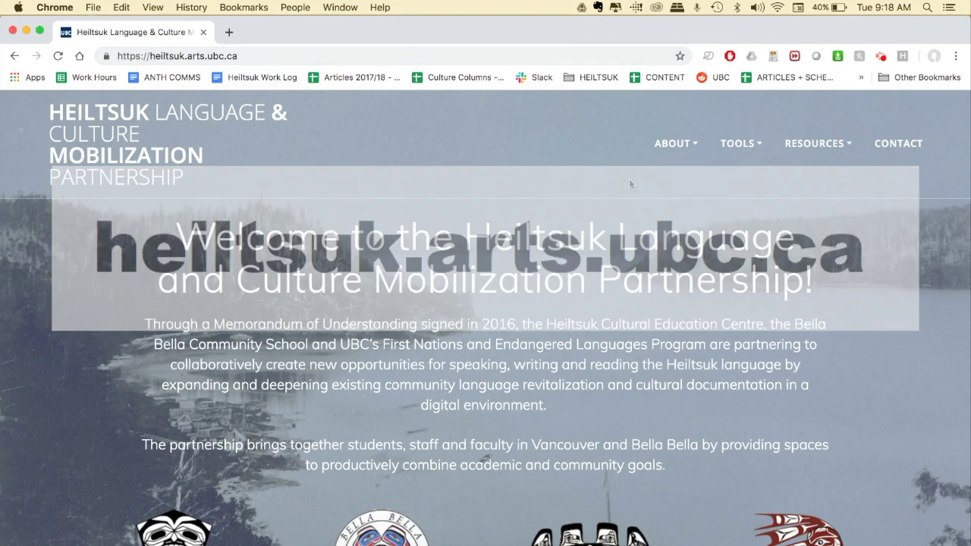
Go to the site's Keyboard tool page and download the Heiltsuk Unicode keyboard package for Mac
mouse_move(747, 146)
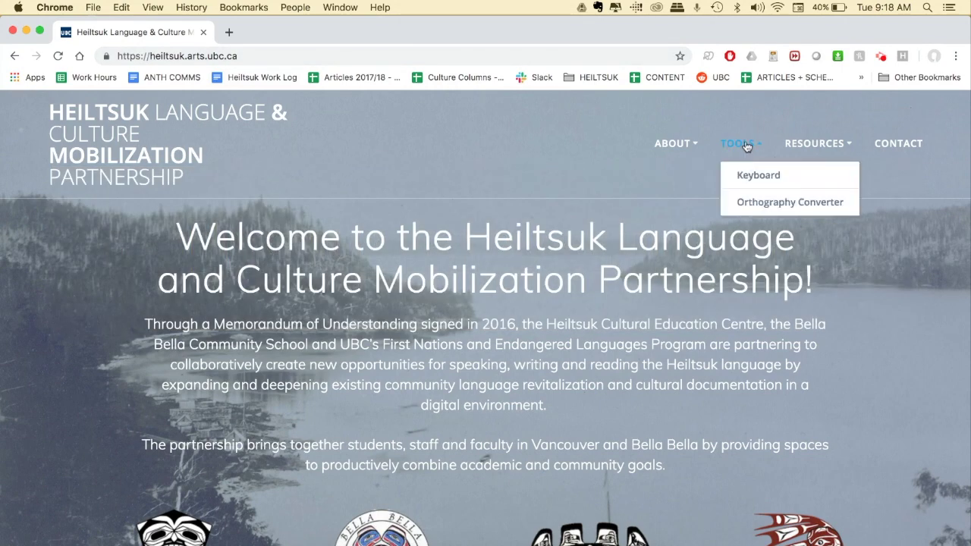
click(791, 179)
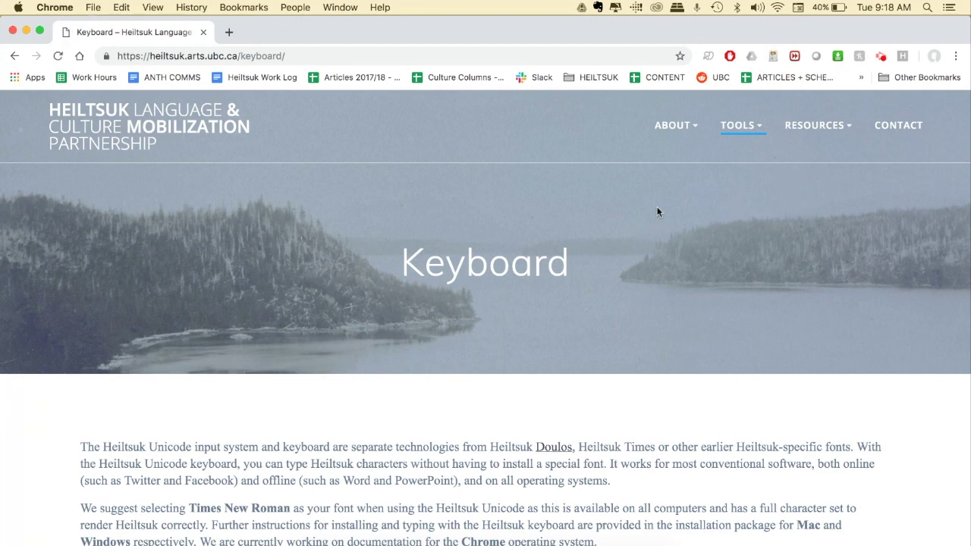
scroll(657, 210, down, 5)
scroll(657, 210, down, 3)
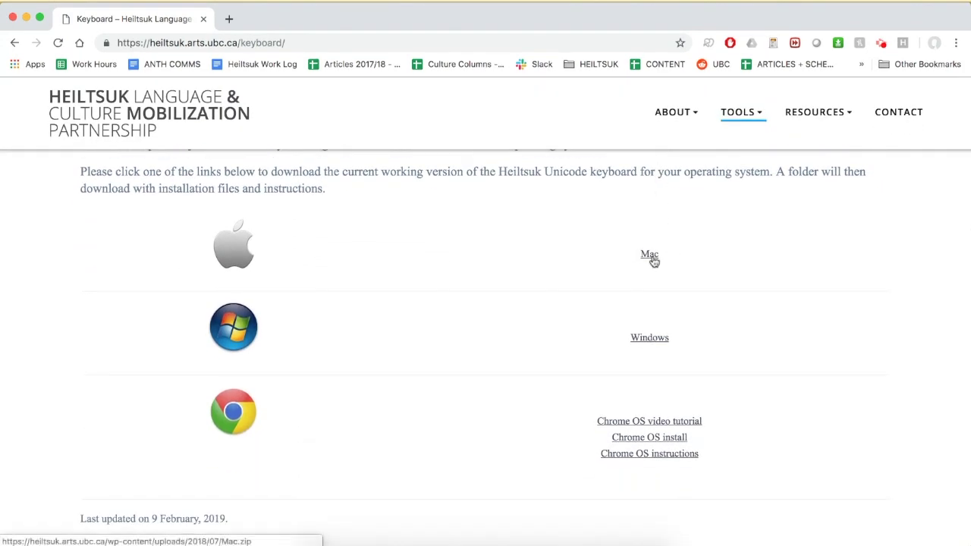
click(653, 261)
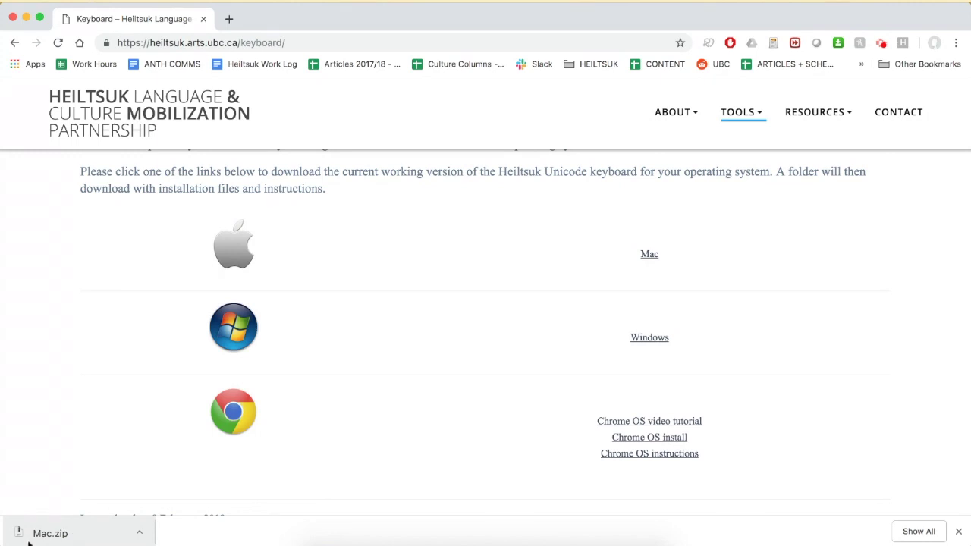
Unpack the downloaded Mac.zip, open the extracted Mac folder and copy the Heiltsuk Orthography.keylayout file
click(74, 534)
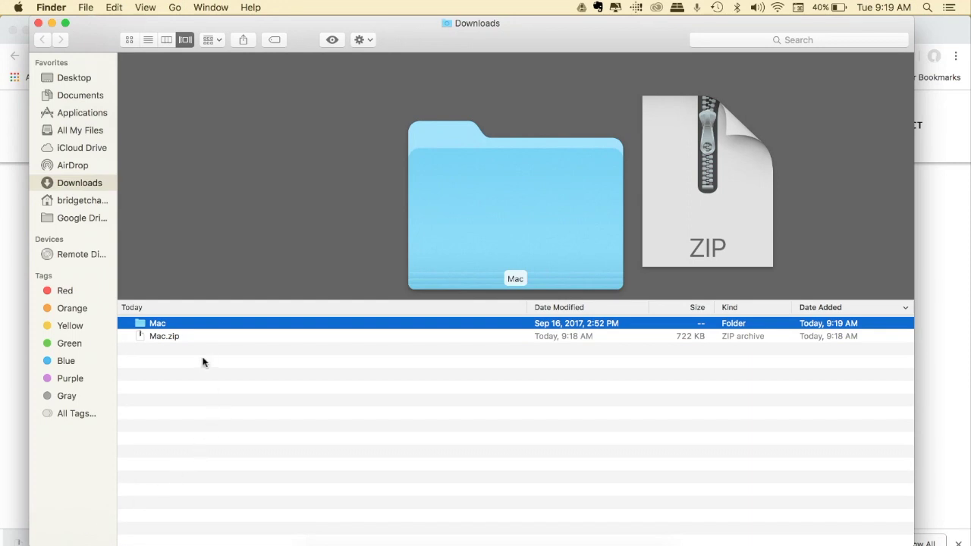
double_click(166, 327)
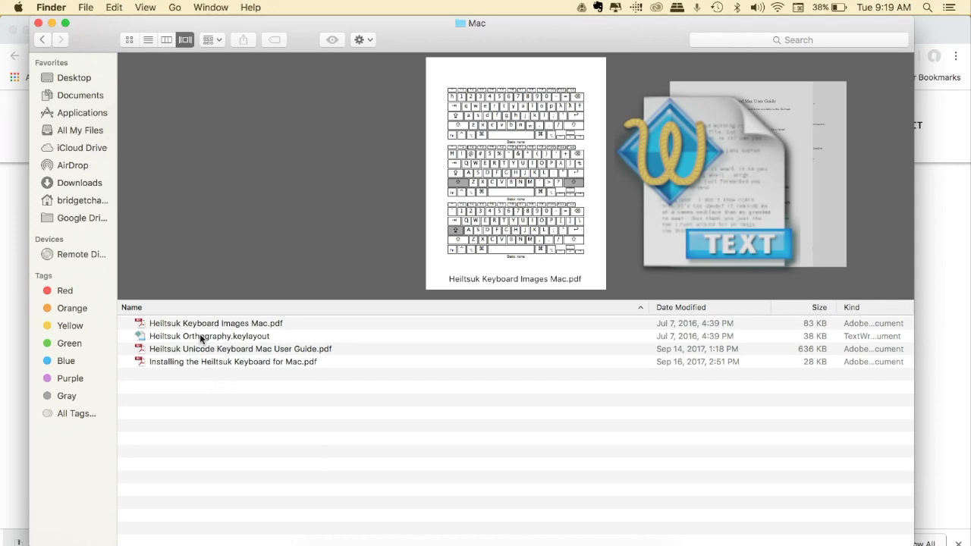
click(201, 338)
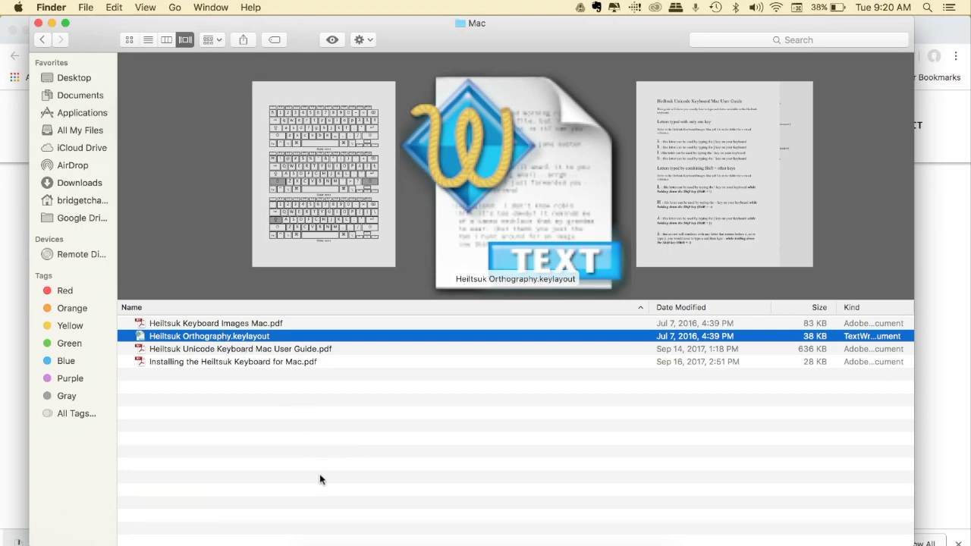
key(super+c)
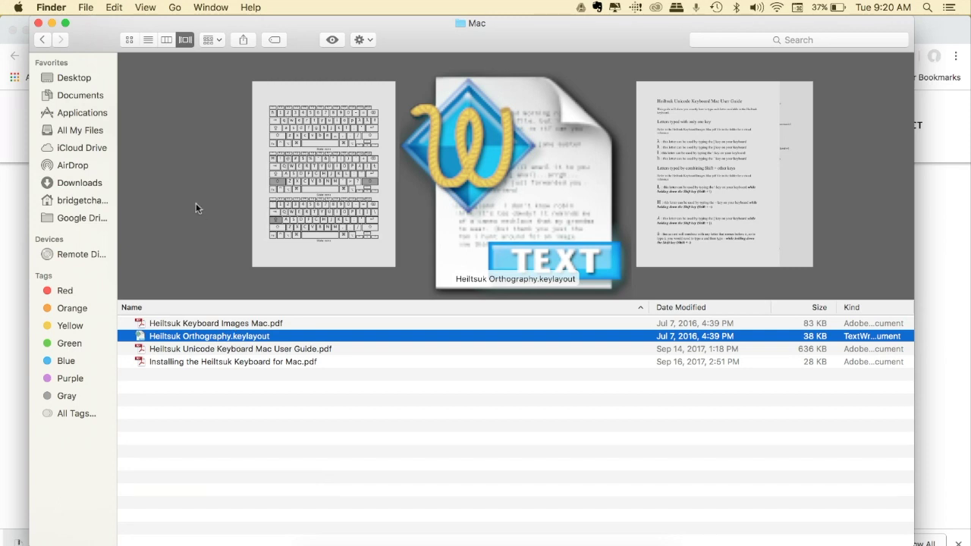
Browse the computer to Macintosh HD, its Library folder and open the Keyboard Layouts folder
click(175, 7)
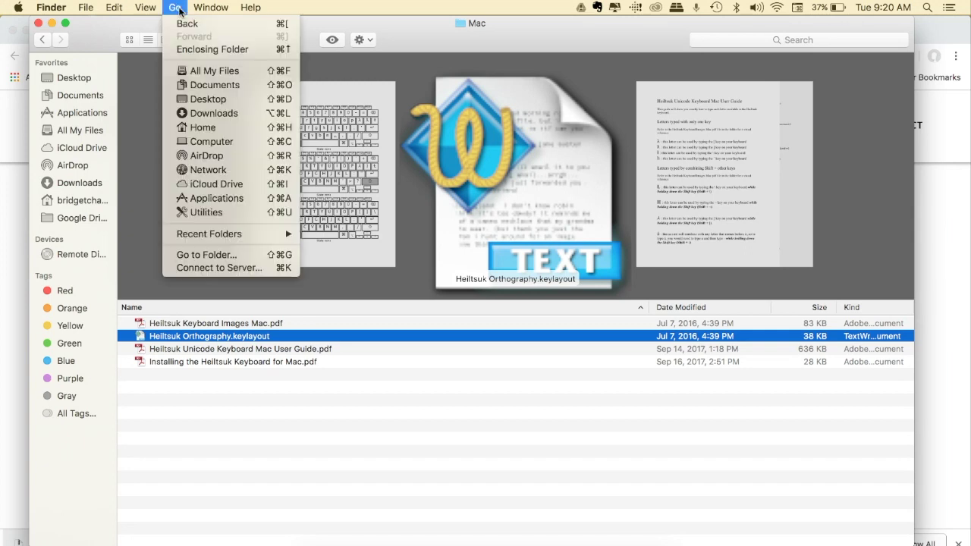
click(240, 141)
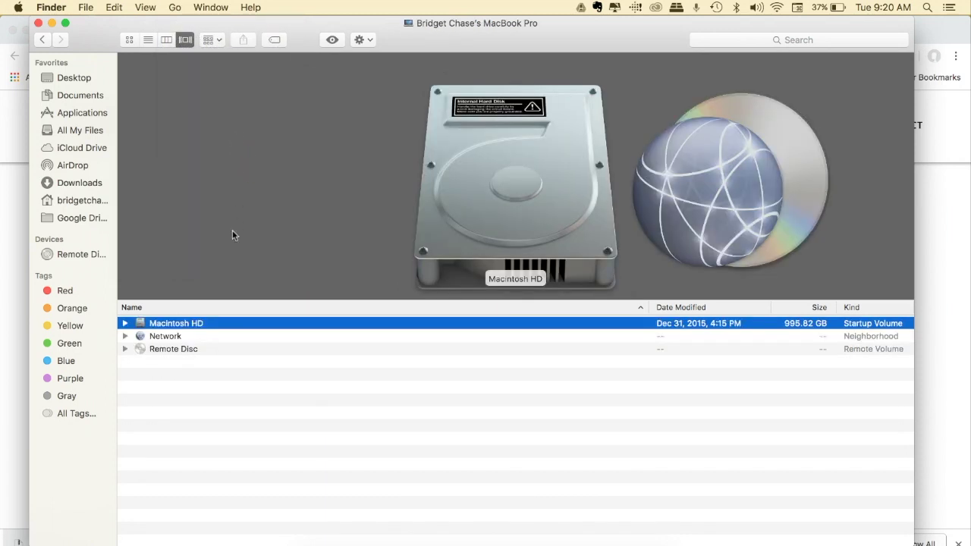
double_click(188, 325)
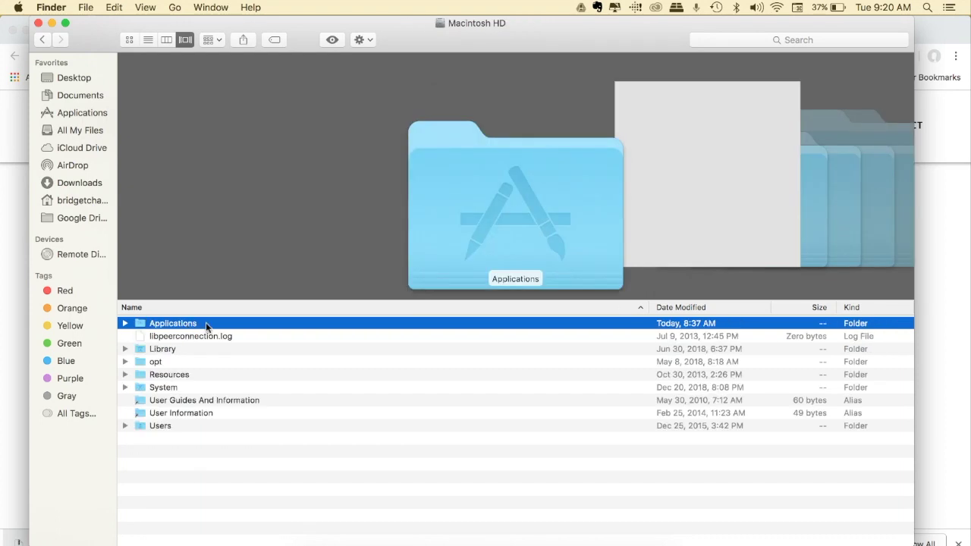
click(186, 355)
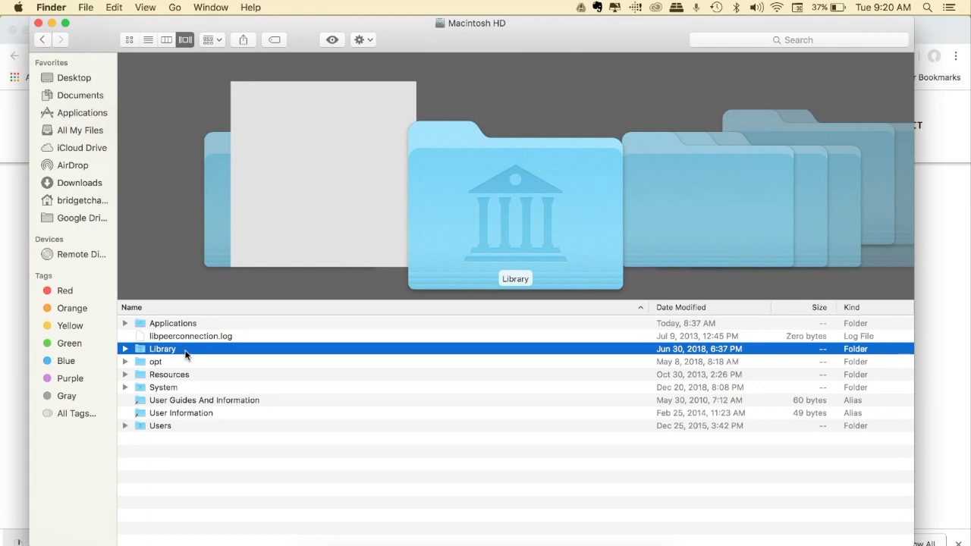
double_click(186, 353)
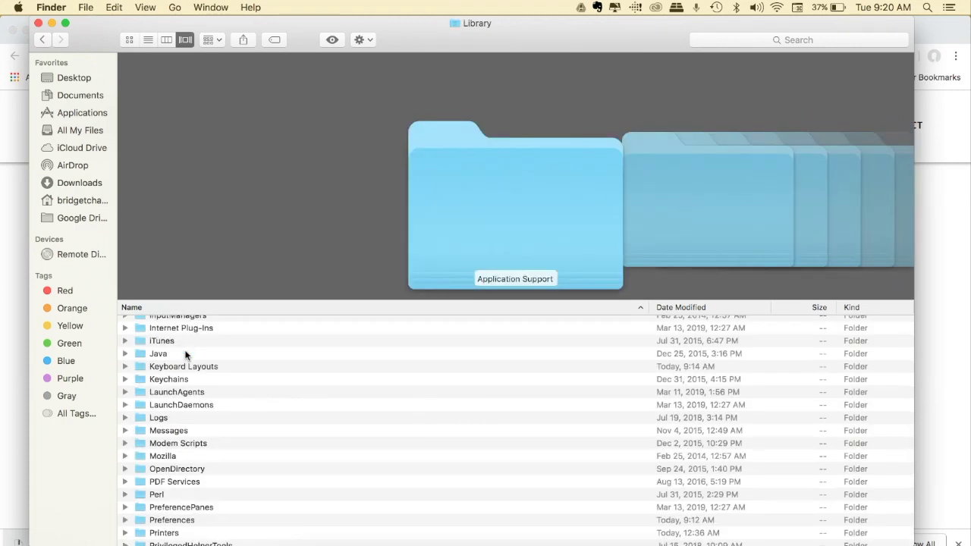
scroll(186, 355, up, 5)
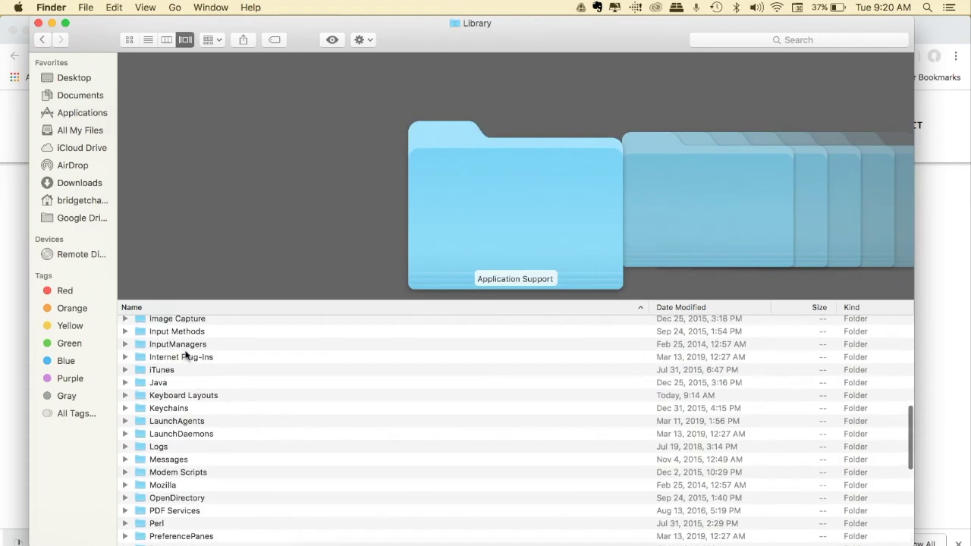
scroll(186, 355, down, 3)
scroll(186, 353, down, 2)
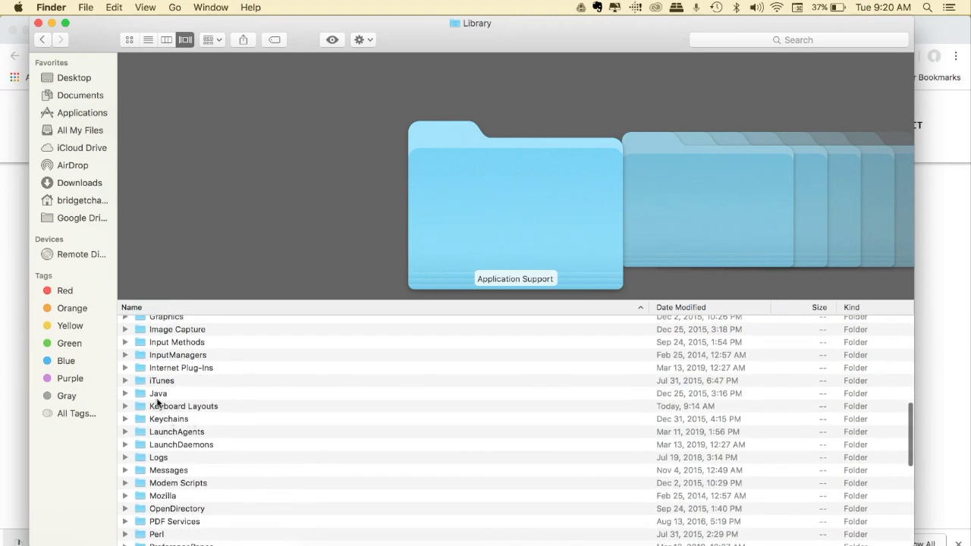
click(189, 406)
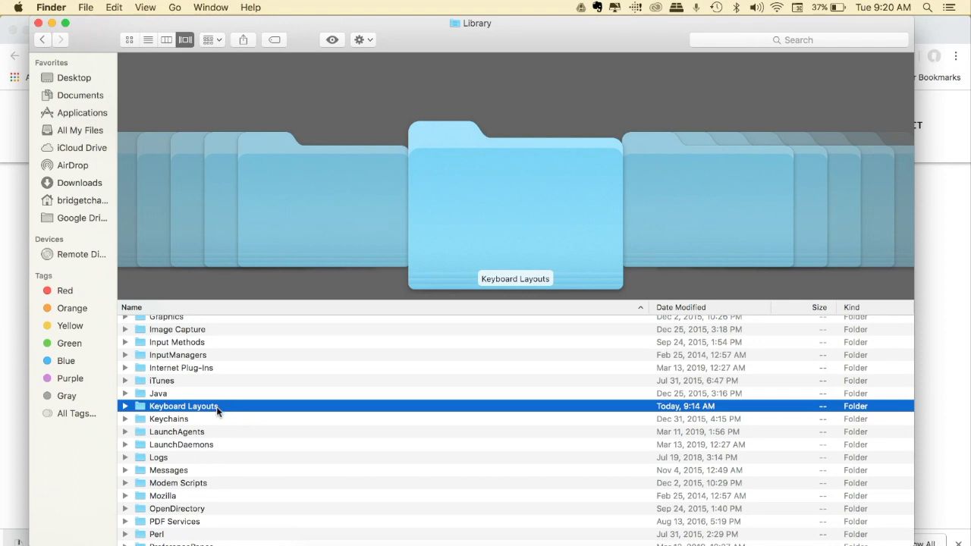
double_click(216, 408)
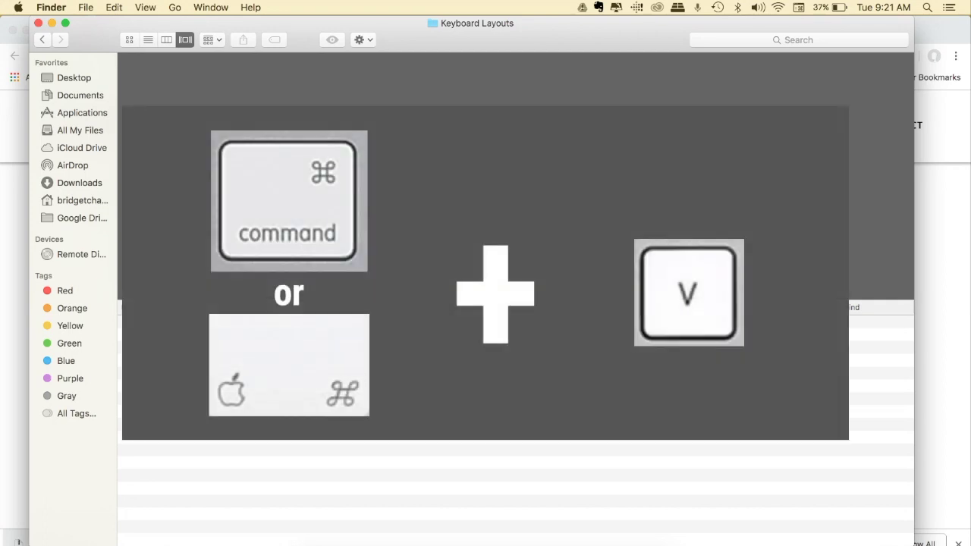
Paste the copied keylayout file into the Keyboard Layouts folder, authorizing the change with the account password
key(super+v)
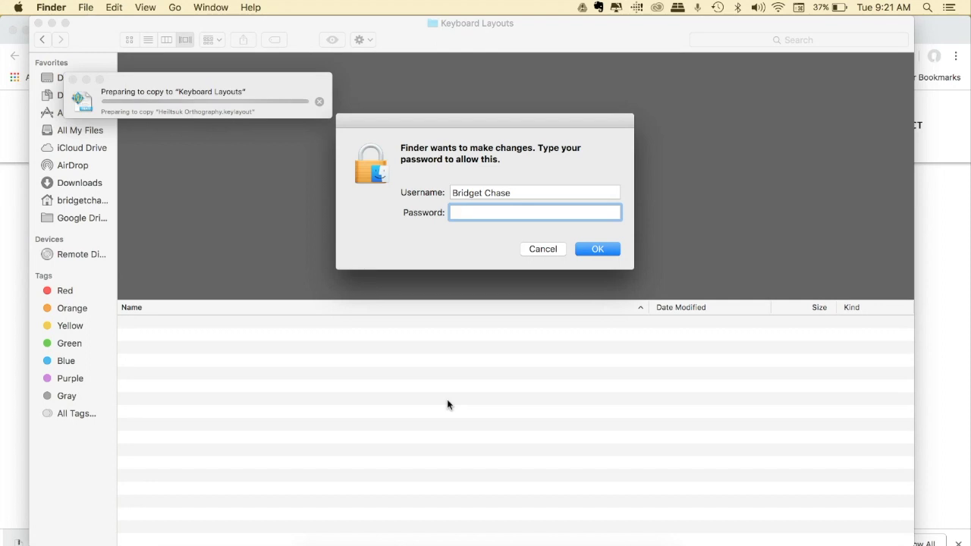
text(********)
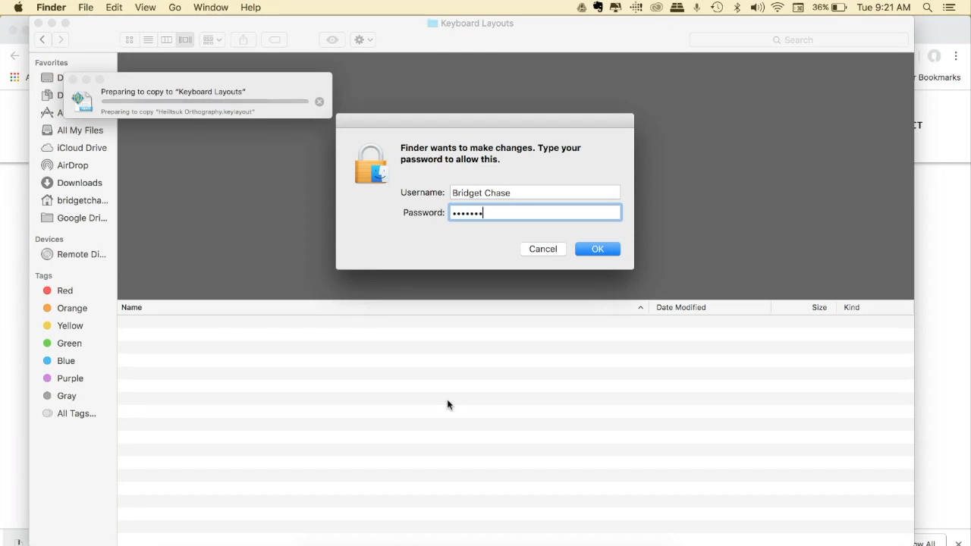
click(604, 249)
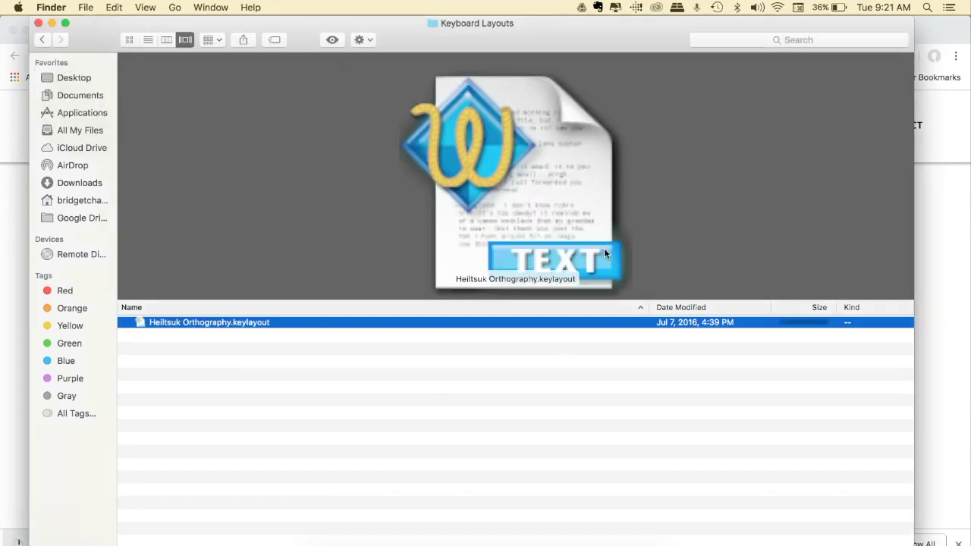
click(521, 400)
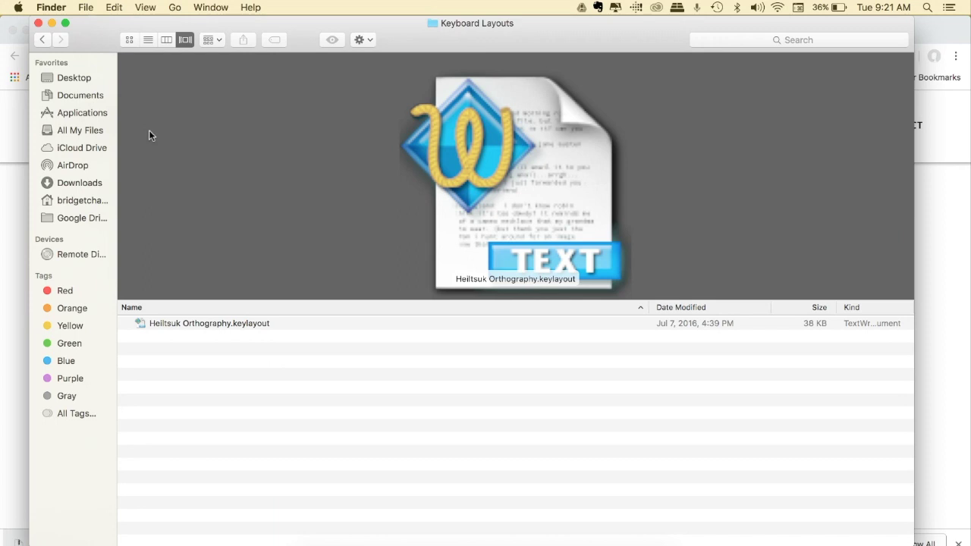
Restart the Mac to load the newly installed keyboard layout
click(18, 8)
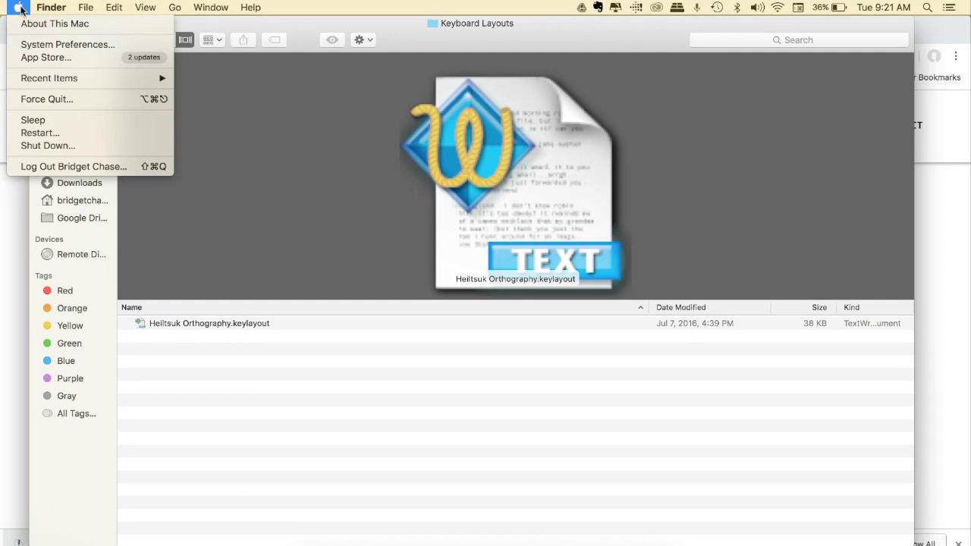
click(58, 135)
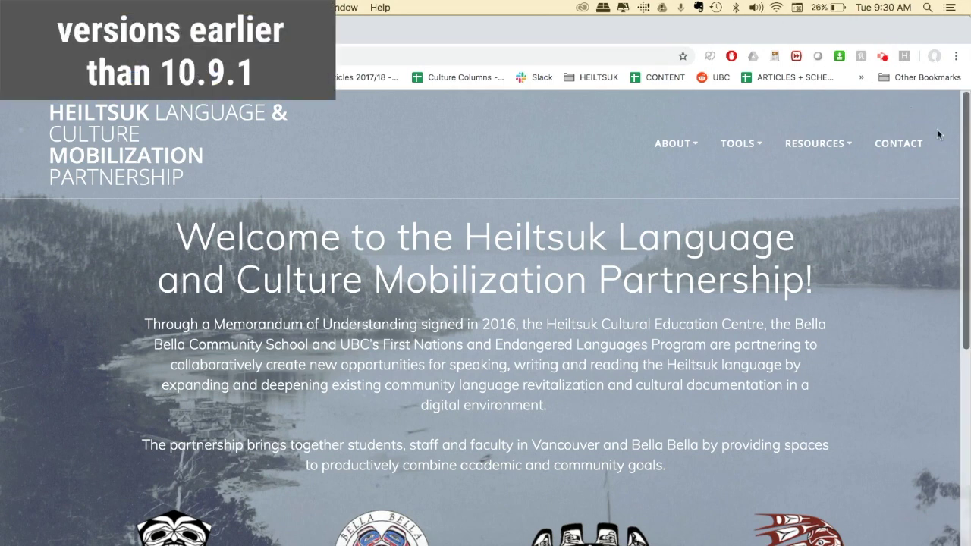
Search Spotlight for "system pre" and launch System Preferences from the top hit
click(927, 8)
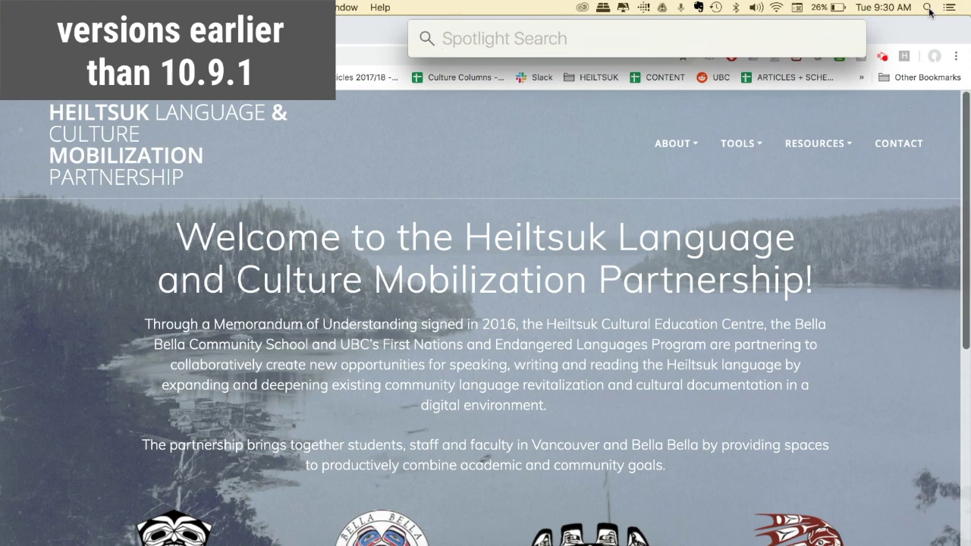
text(system pr)
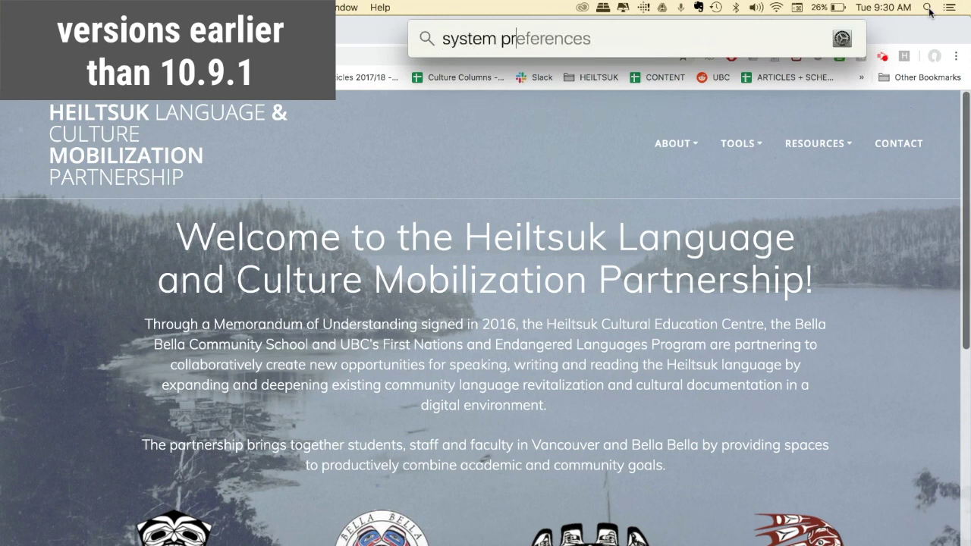
text(e)
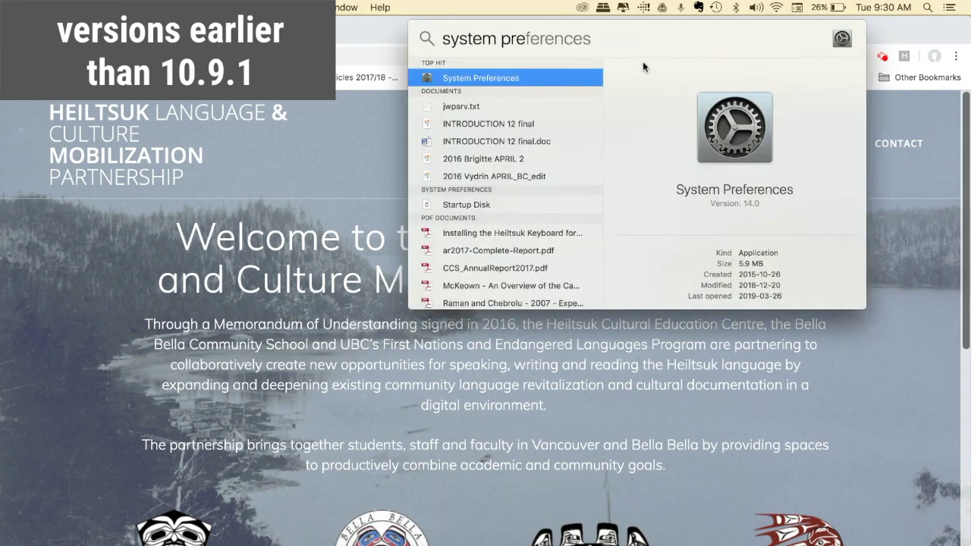
click(505, 76)
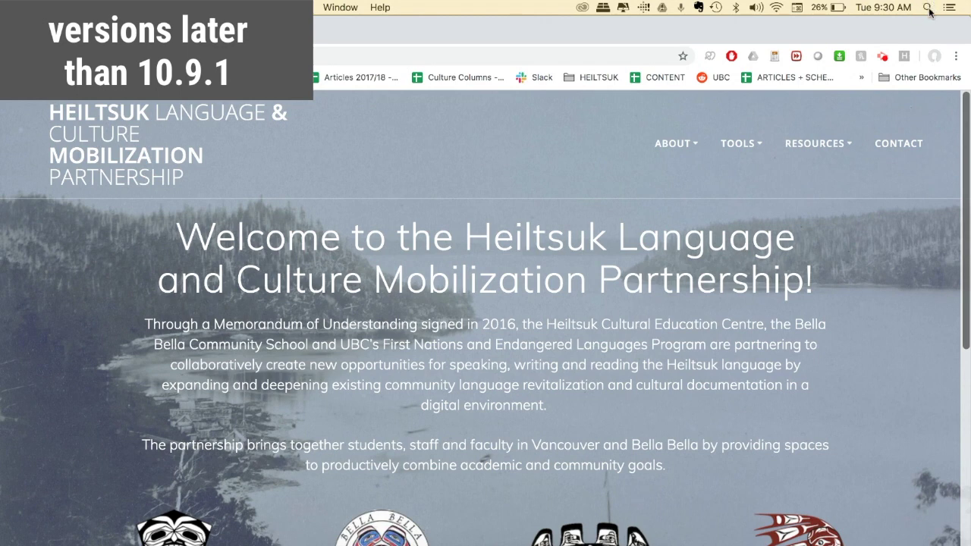
Find System Preferences through Spotlight and open the keyboard input sources by way of the Language & Region settings
click(929, 9)
text(system pre)
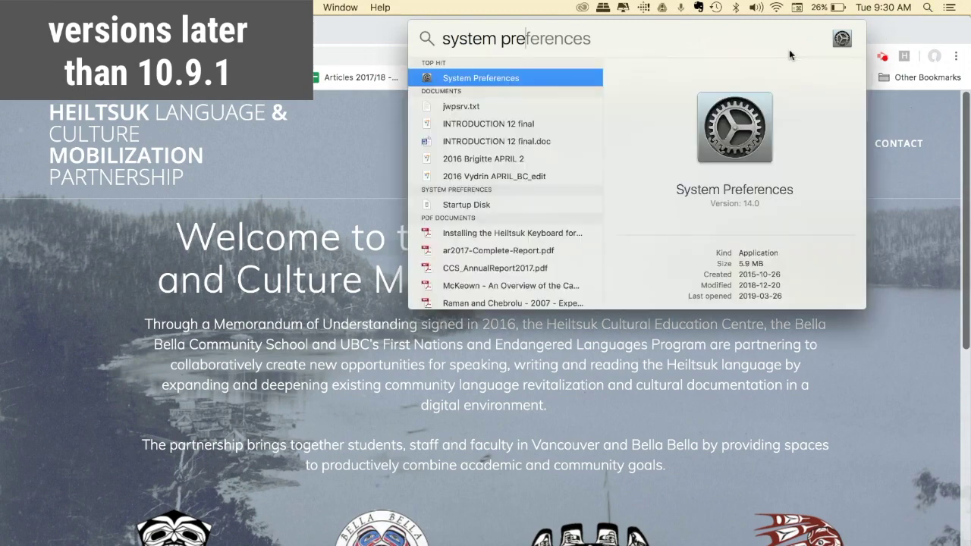
click(505, 78)
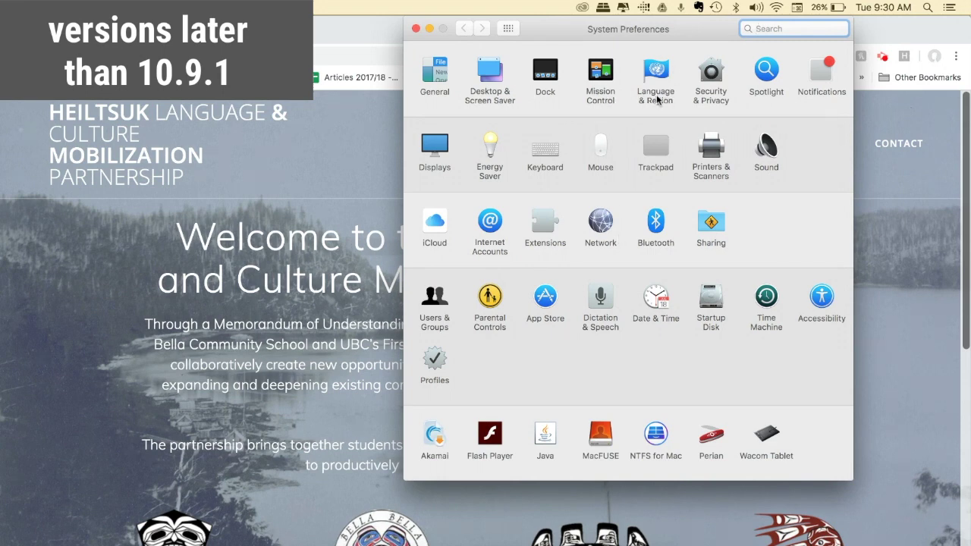
click(657, 97)
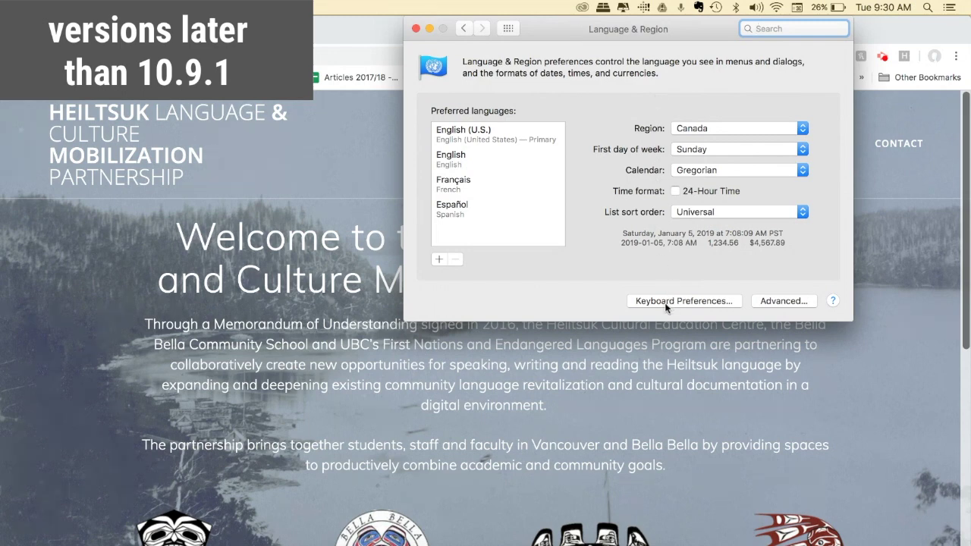
click(698, 302)
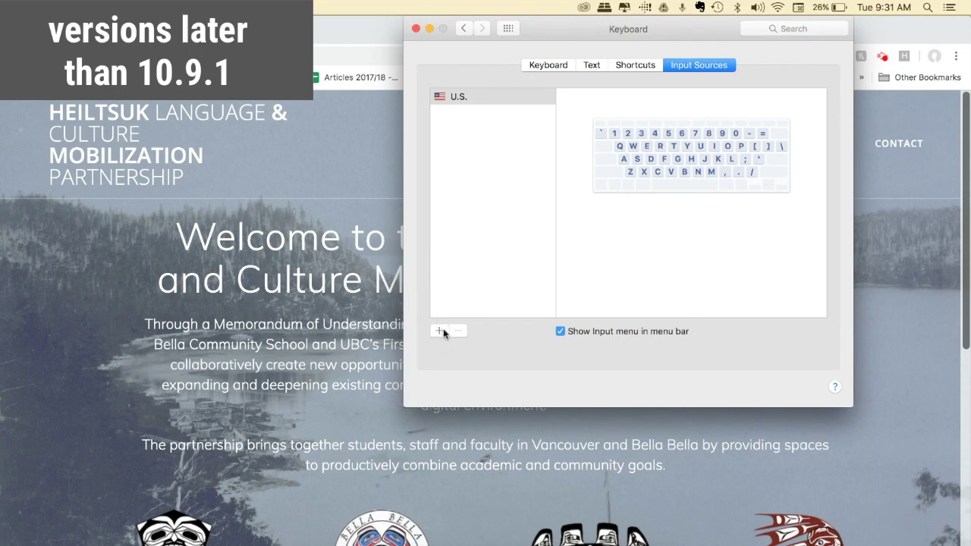
Add the Heiltsuk layout from the Others language group to the keyboard input sources
click(438, 332)
scroll(522, 152, down, 10)
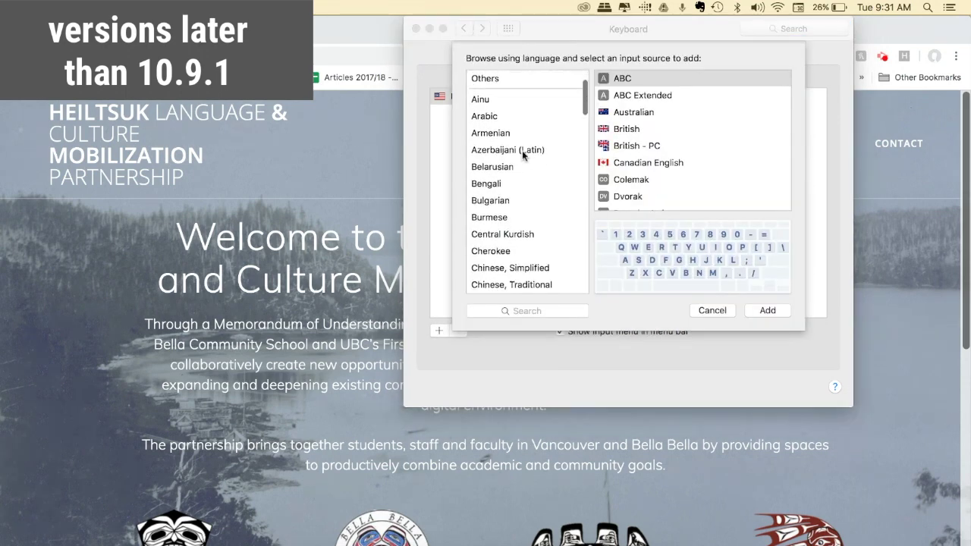
scroll(522, 150, down, 15)
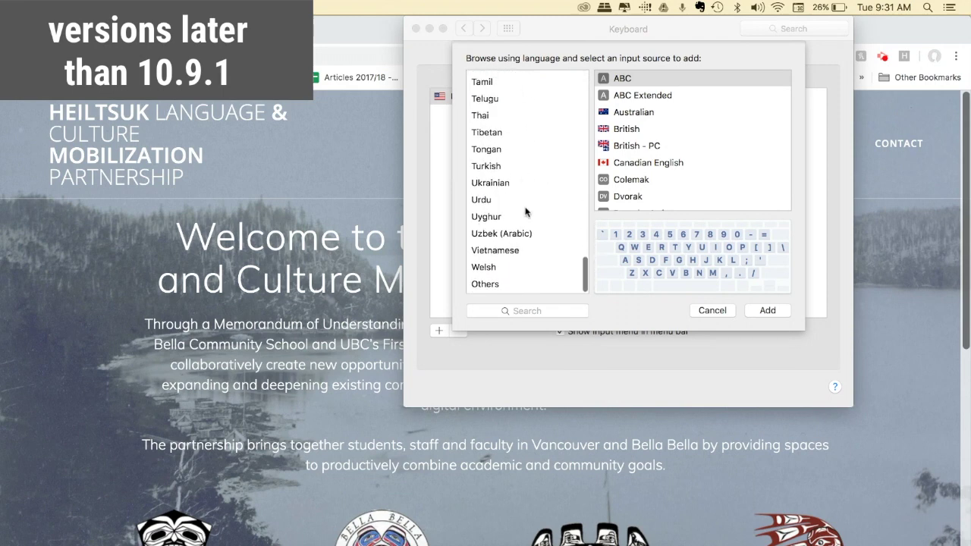
click(501, 286)
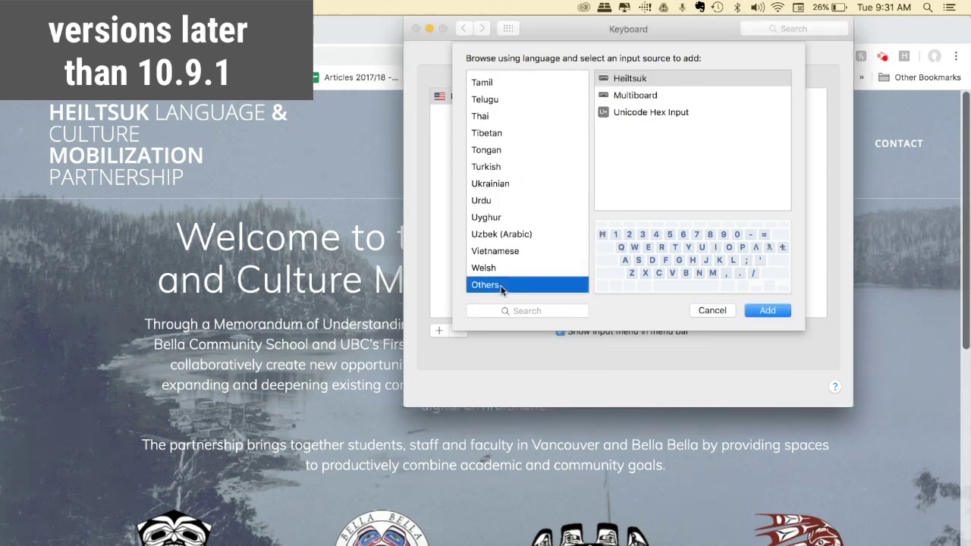
click(632, 82)
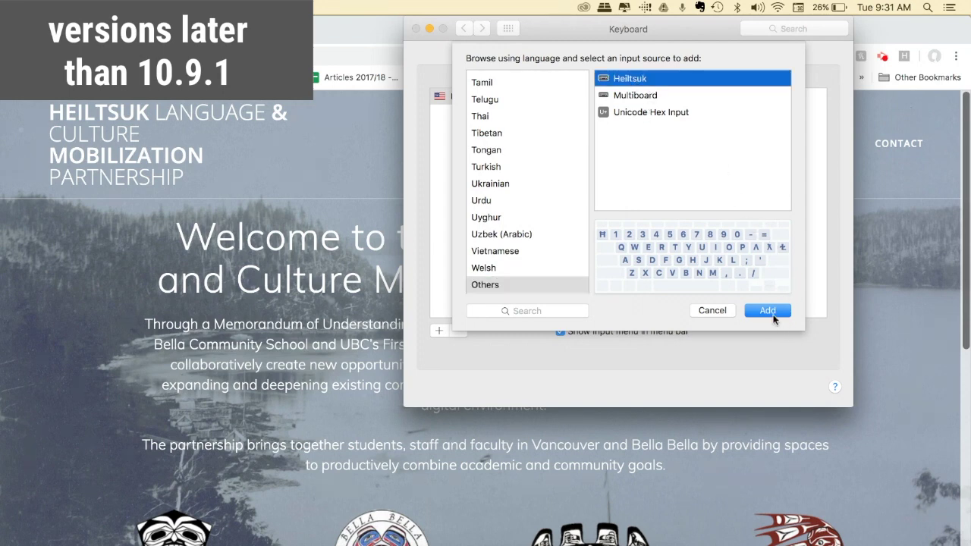
click(768, 311)
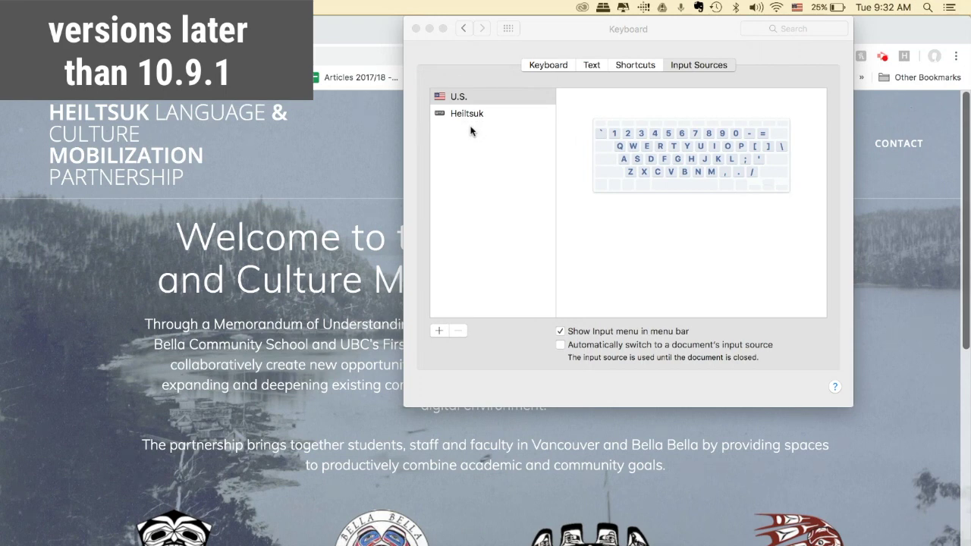
click(464, 130)
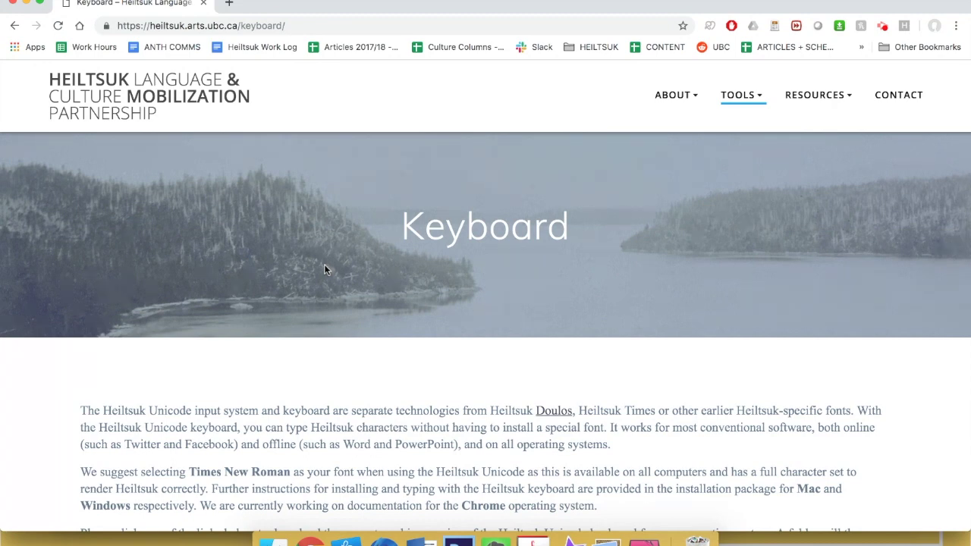
Switch to the Finder window with the keyboard package files and select Heiltsuk Unicode Keyboard Mac User Guide.pdf
click(258, 524)
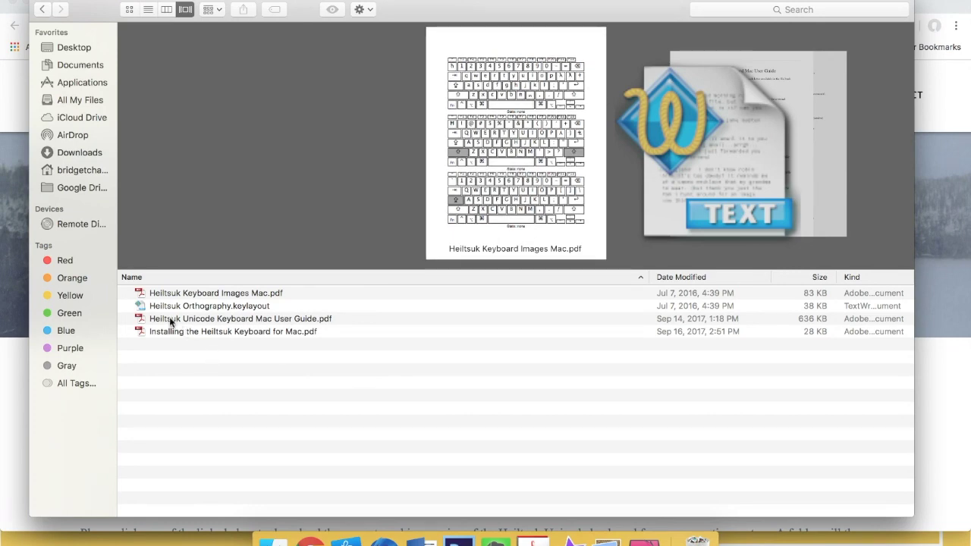
click(218, 320)
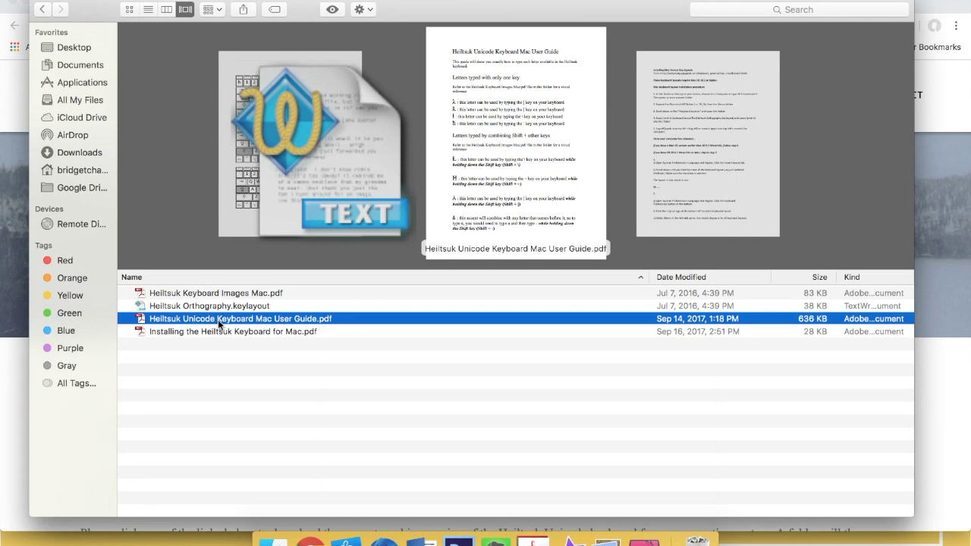